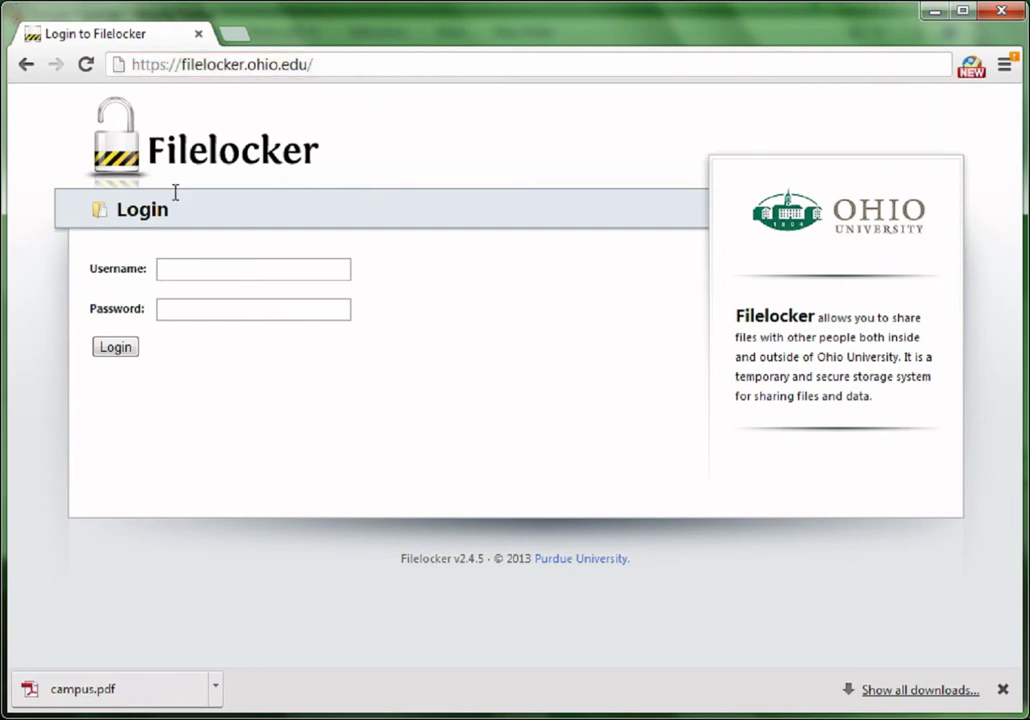
Log in to Filelocker with your OHIO ID username and password.
{"action": "left_click", "coordinate": [179, 263]}
{"action": "type", "text": "kl1"}
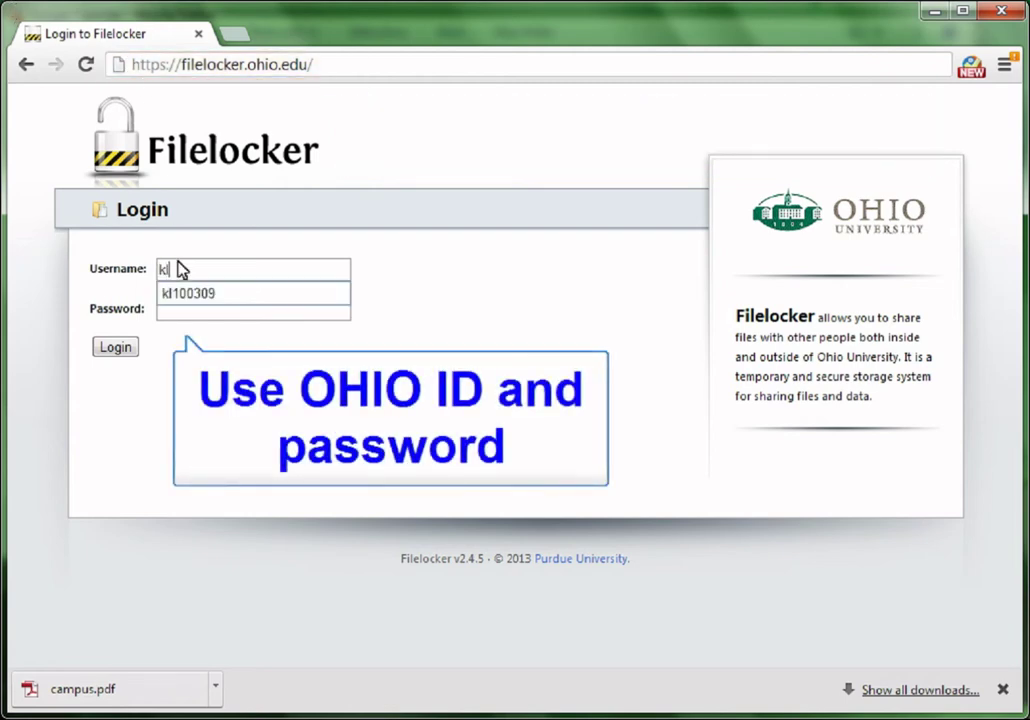
{"action": "type", "text": "00309"}
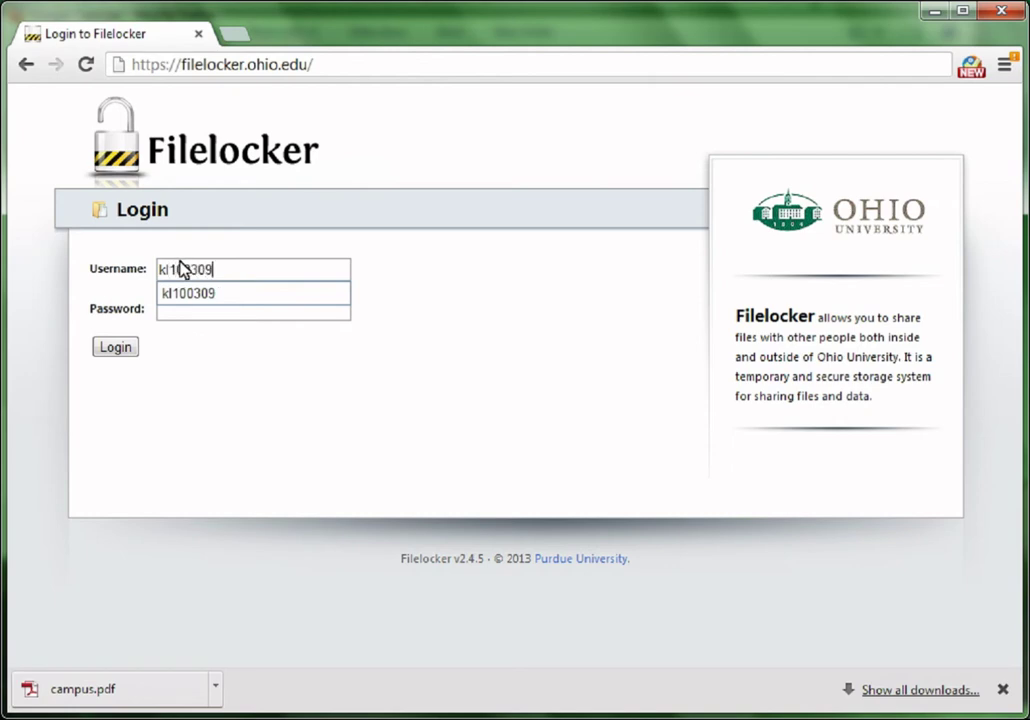
{"action": "key", "text": "Tab"}
{"action": "type", "text": "•••••••••••"}
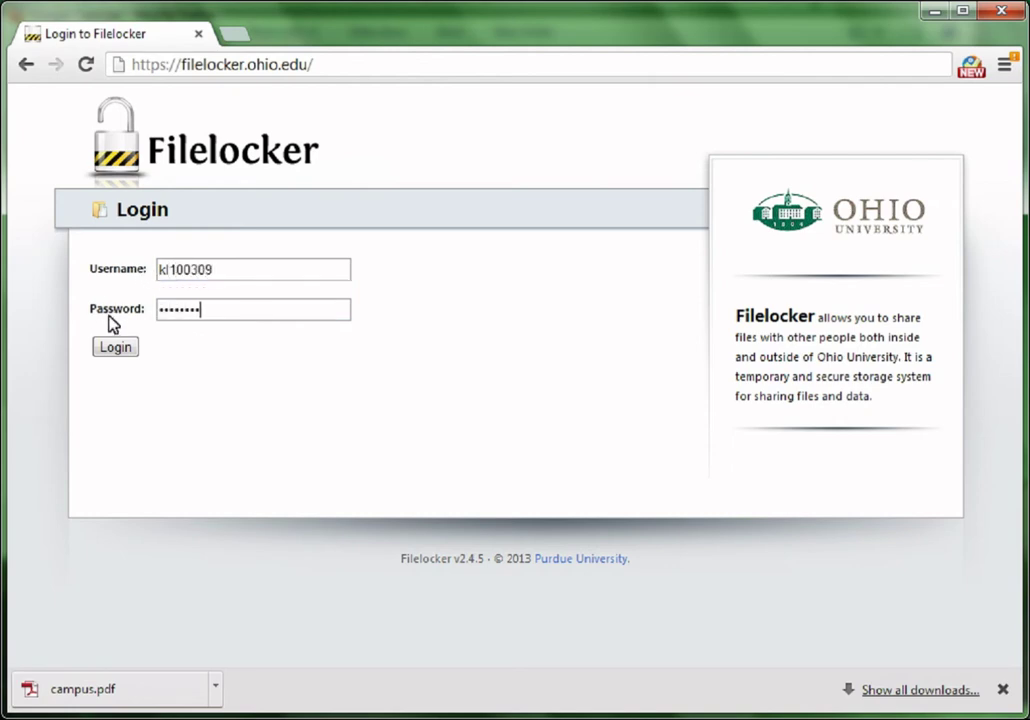
{"action": "left_click", "coordinate": [114, 348]}
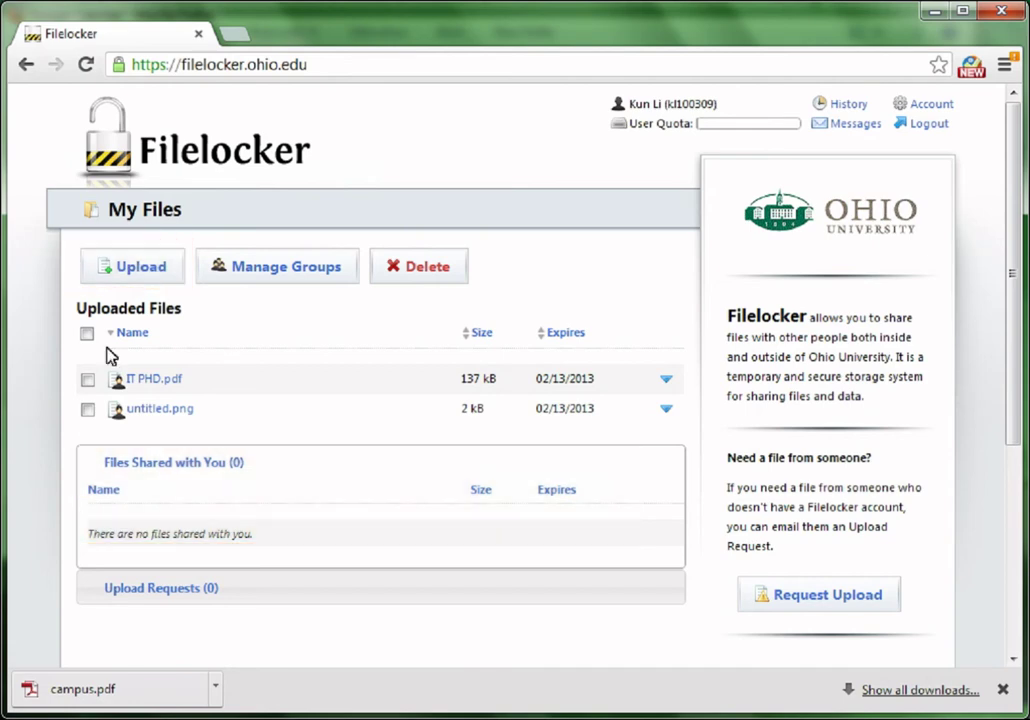
Start a new upload with expiration 02/13/2013 and the note 'This is a paper that I am working on.'.
{"action": "left_click", "coordinate": [150, 263]}
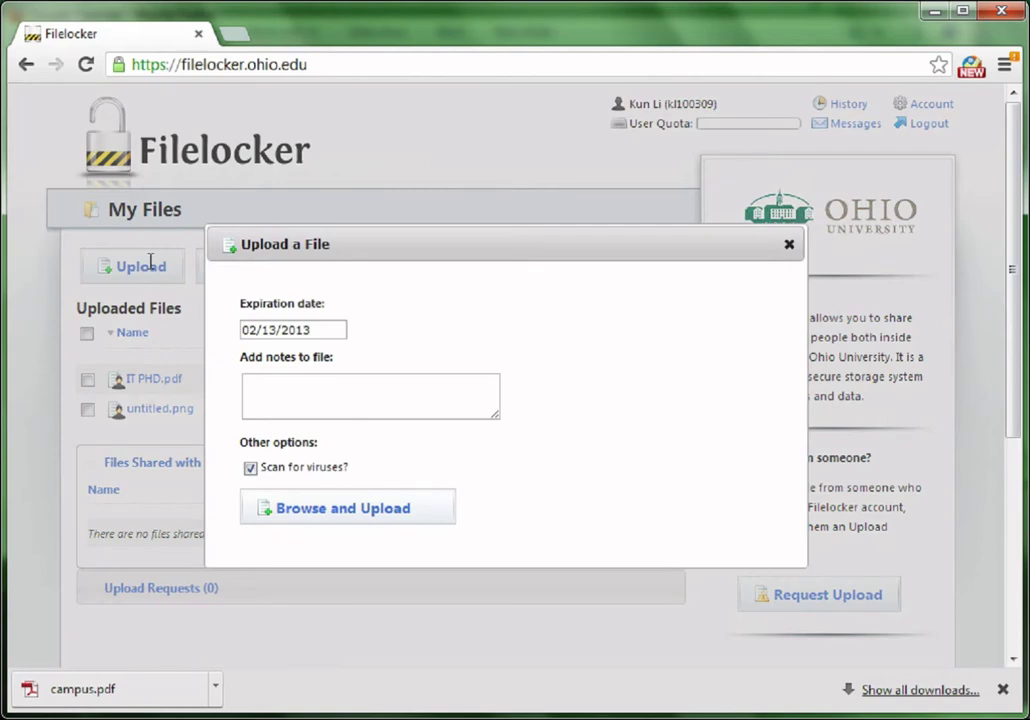
{"action": "left_click", "coordinate": [277, 331]}
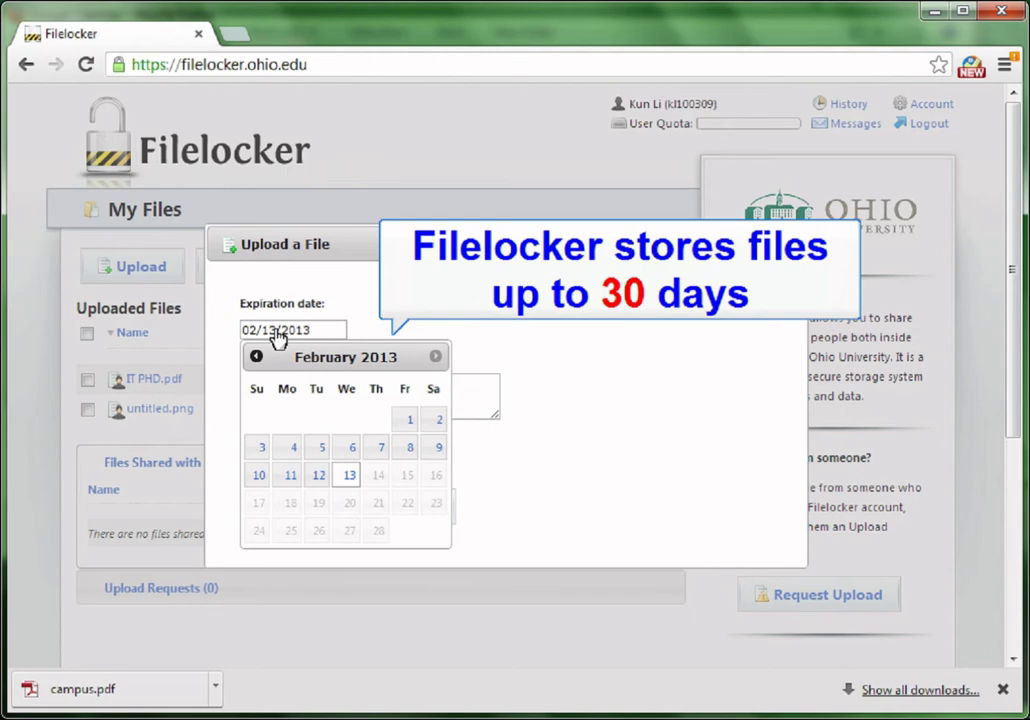
{"action": "left_click", "coordinate": [350, 477]}
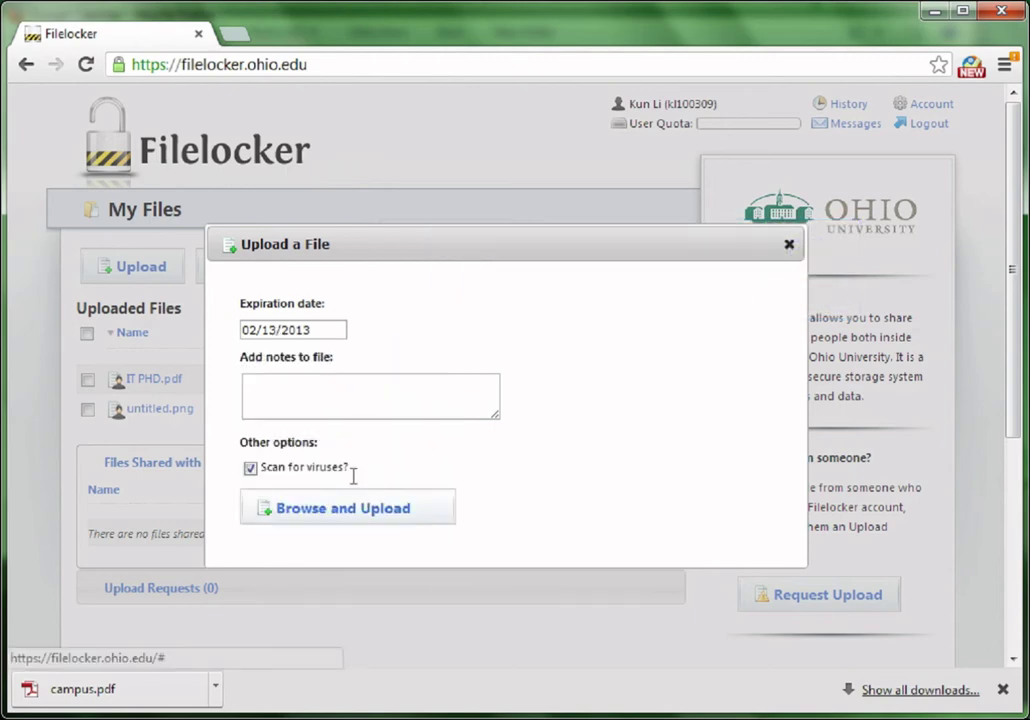
{"action": "left_click", "coordinate": [274, 398]}
{"action": "type", "text": "This is a paper that I am wo"}
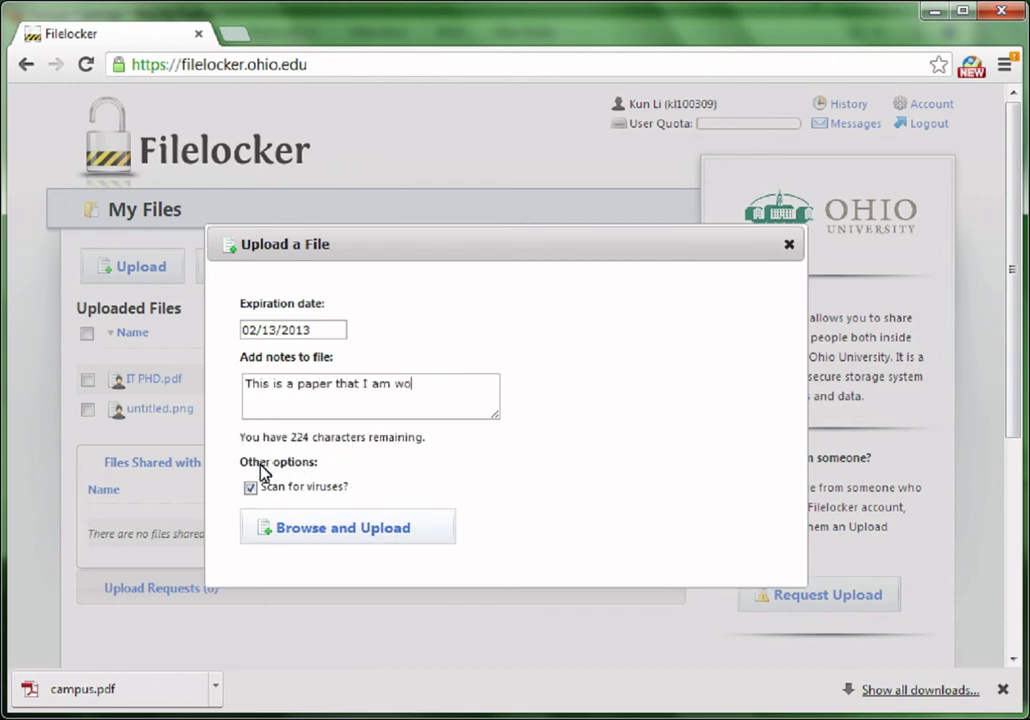
{"action": "type", "text": "rking on."}
Upload IRB Template.doc from the Dropbox folder.
{"action": "left_click", "coordinate": [330, 533]}
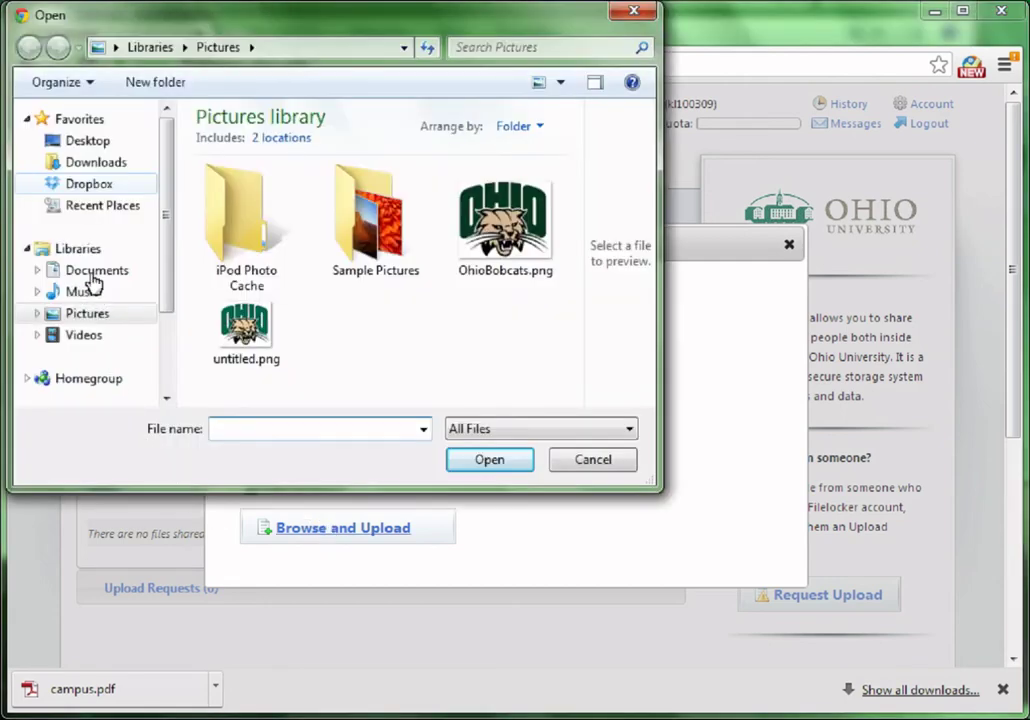
{"action": "left_click", "coordinate": [90, 186]}
{"action": "left_click_drag", "start_coordinate": [572, 152], "coordinate": [575, 365]}
{"action": "key", "text": "i"}
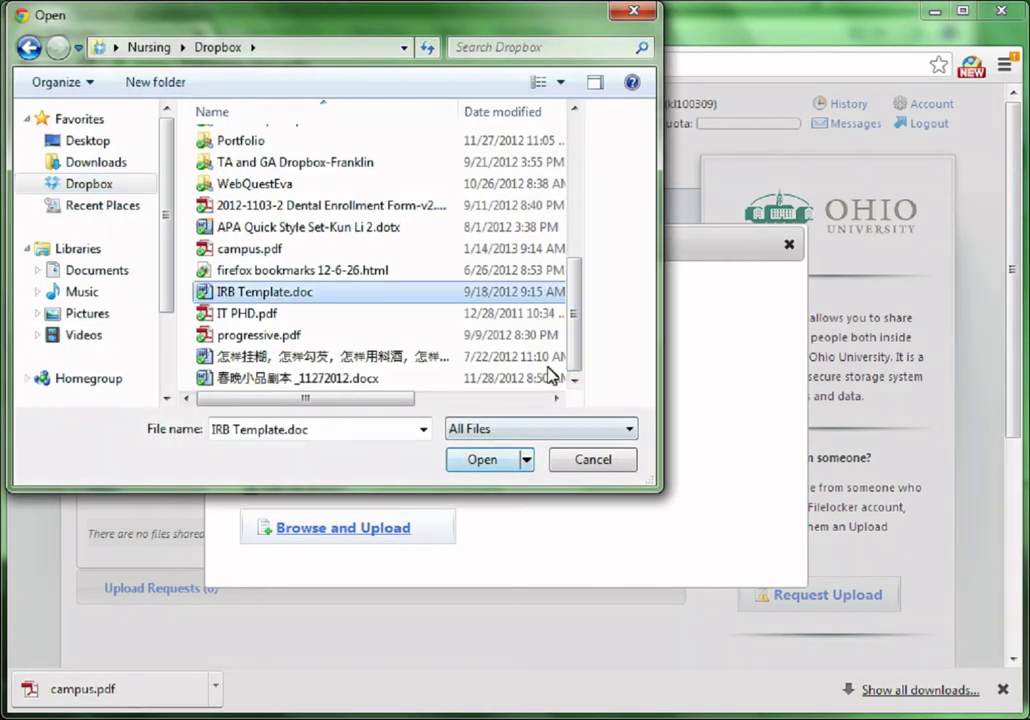
{"action": "left_click", "coordinate": [488, 464]}
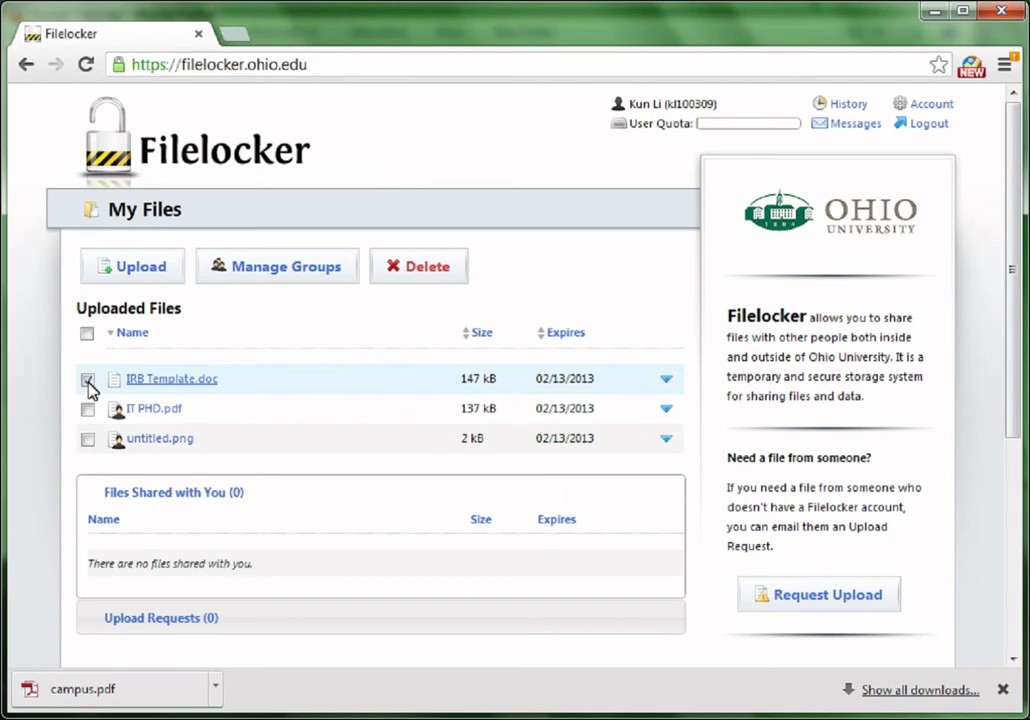
Delete IRB Template.doc, then select IT PHD.pdf.
{"action": "left_click", "coordinate": [87, 381]}
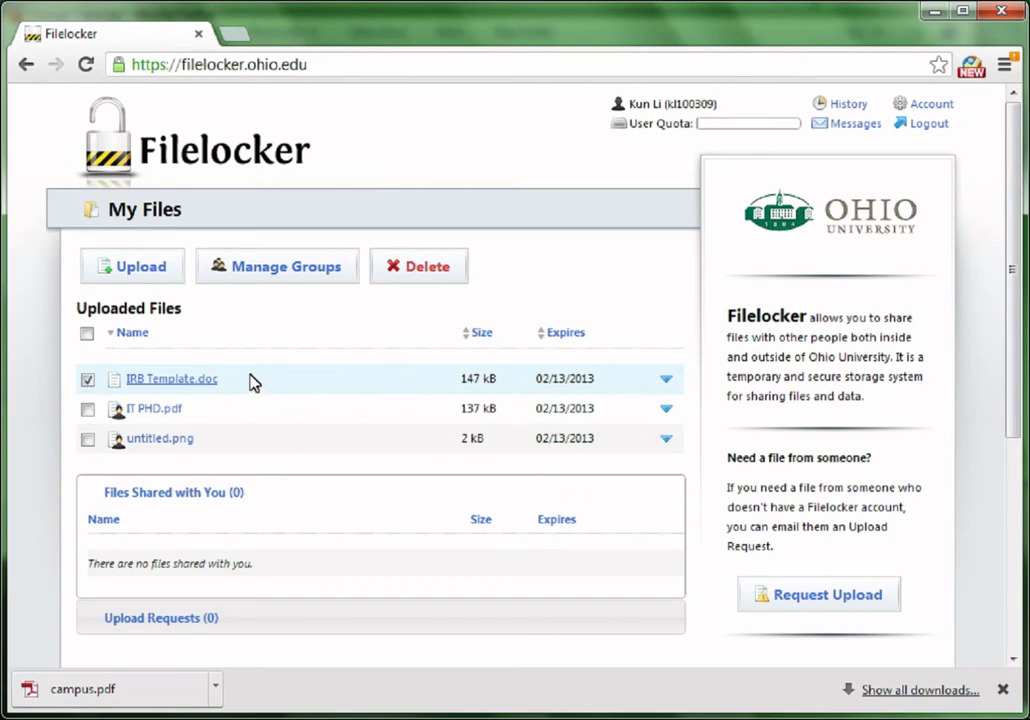
{"action": "left_click", "coordinate": [406, 280]}
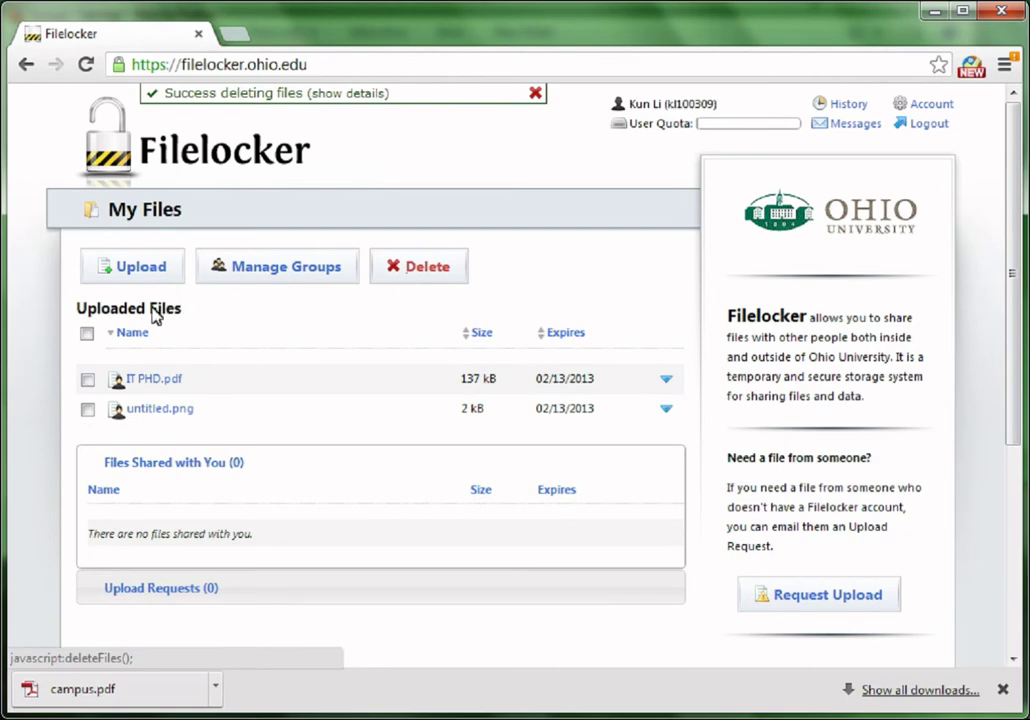
{"action": "left_click", "coordinate": [88, 380]}
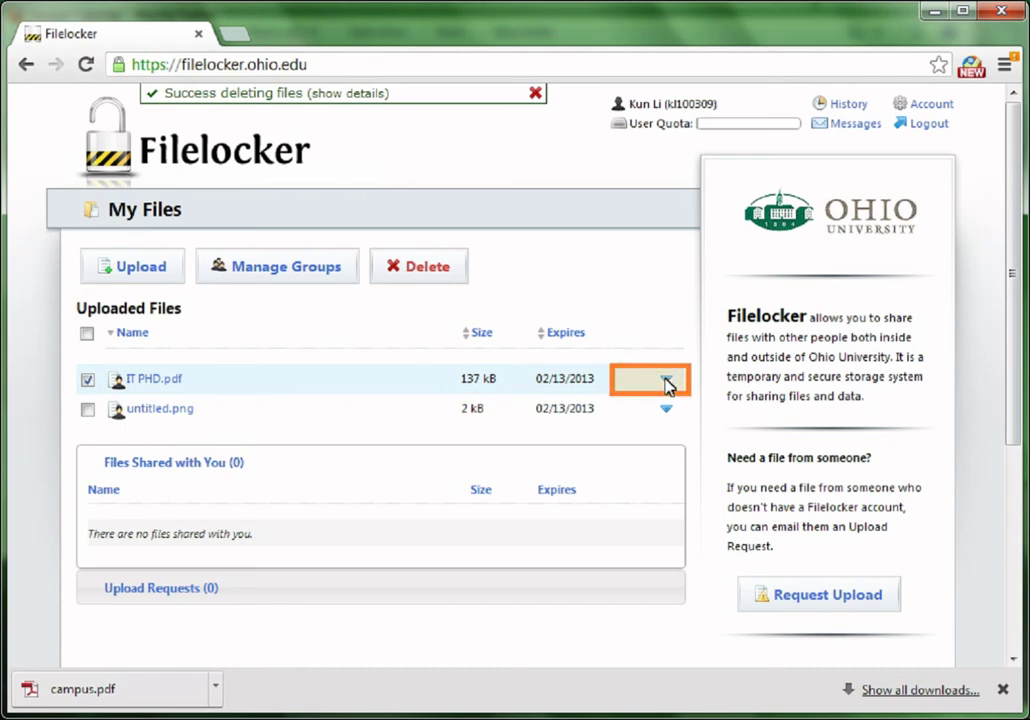
Expand IT PHD.pdf's details and sharing options.
{"action": "left_click", "coordinate": [666, 381]}
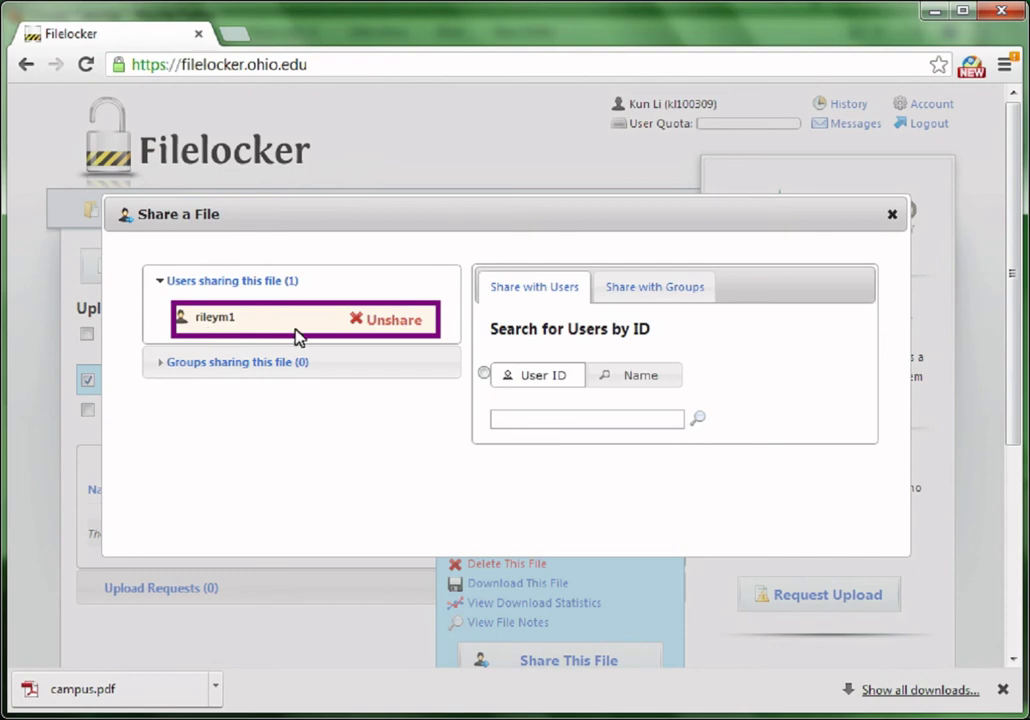
Search for a user by name and share IT PHD.pdf with the match.
{"action": "left_click", "coordinate": [484, 374]}
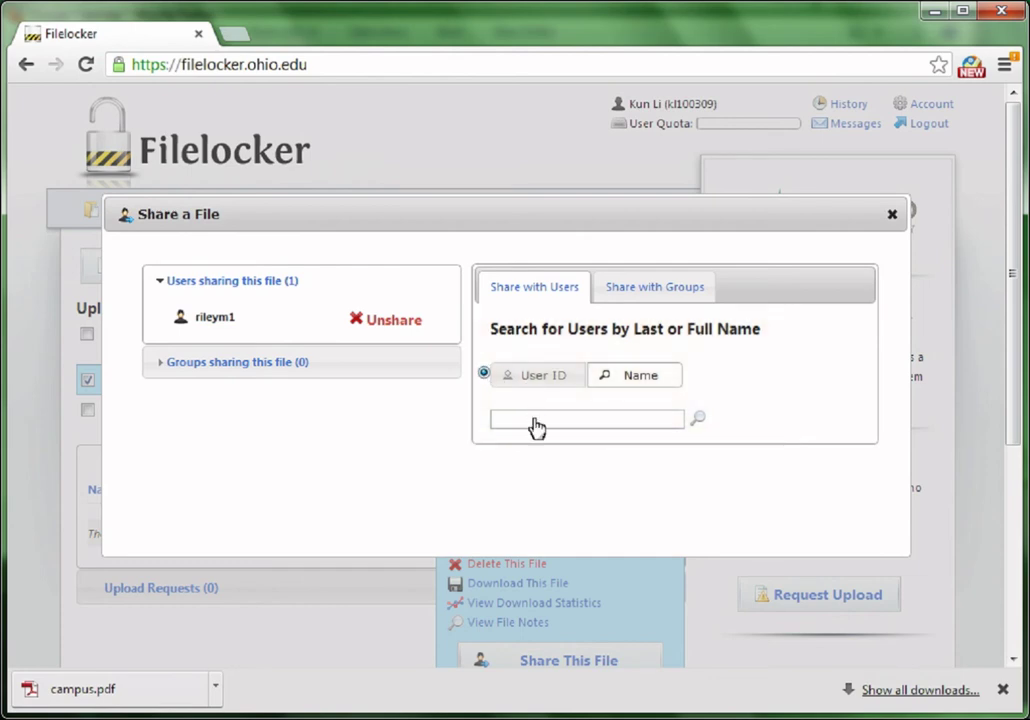
{"action": "type", "text": "Kun"}
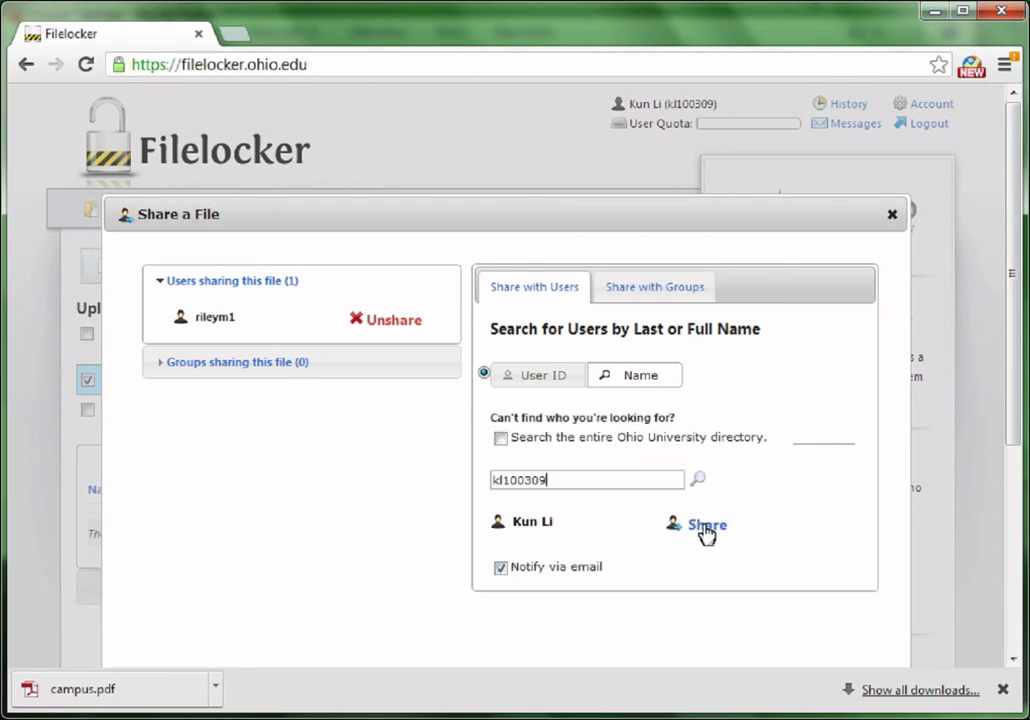
{"action": "left_click", "coordinate": [707, 528]}
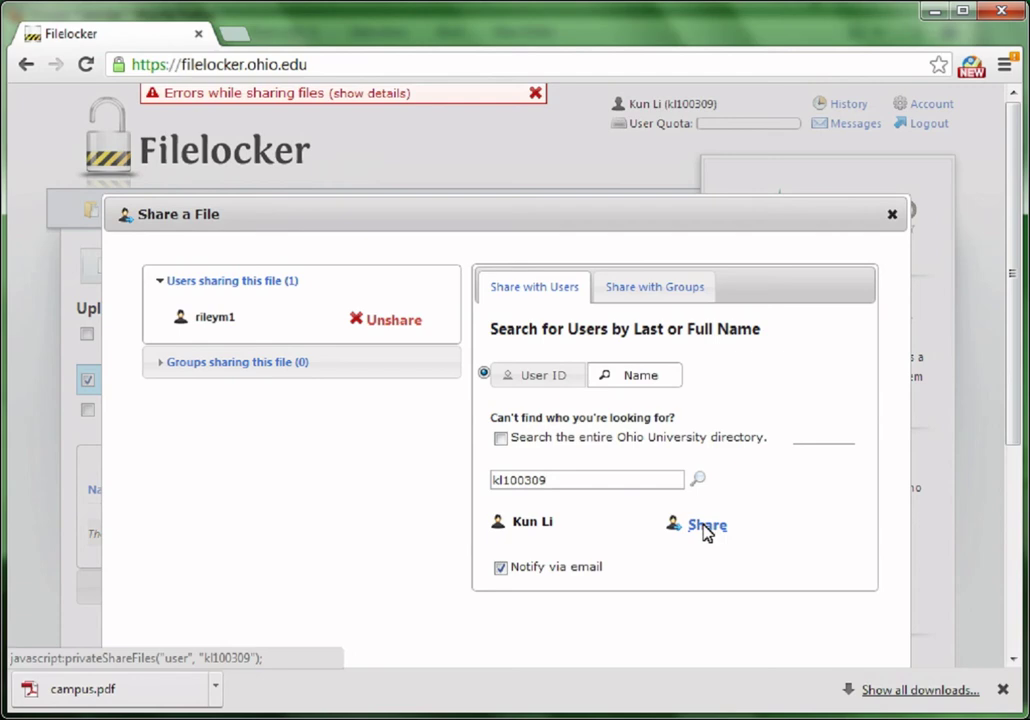
Find the second user by last name in the entire Ohio University directory and share with them.
{"action": "left_click", "coordinate": [484, 373]}
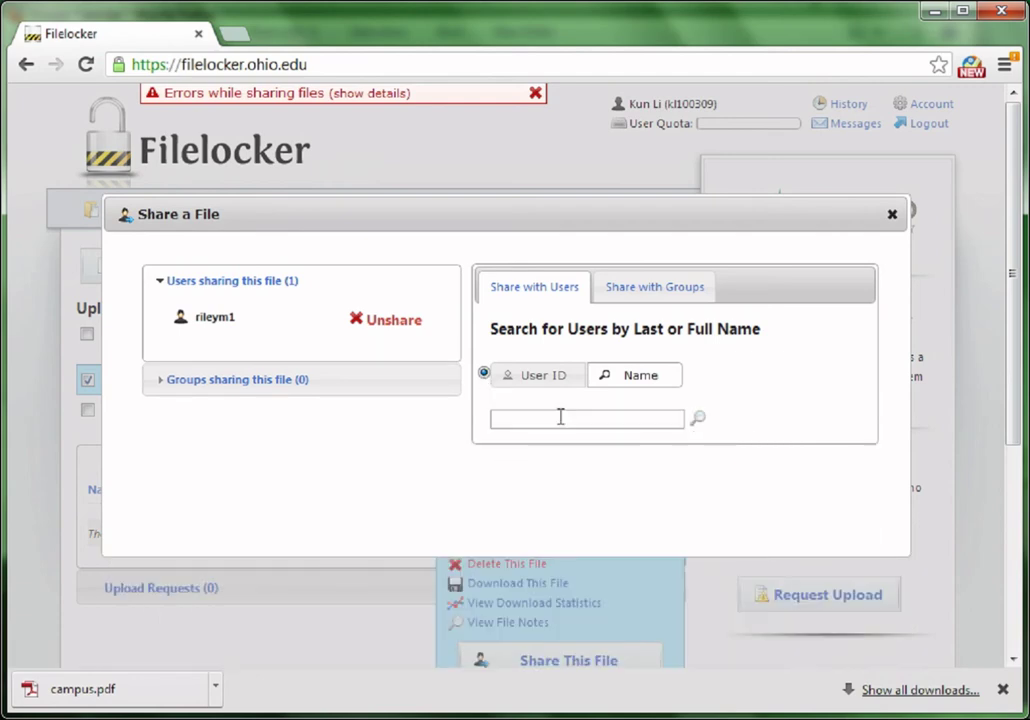
{"action": "left_click", "coordinate": [561, 417]}
{"action": "type", "text": "Thanka"}
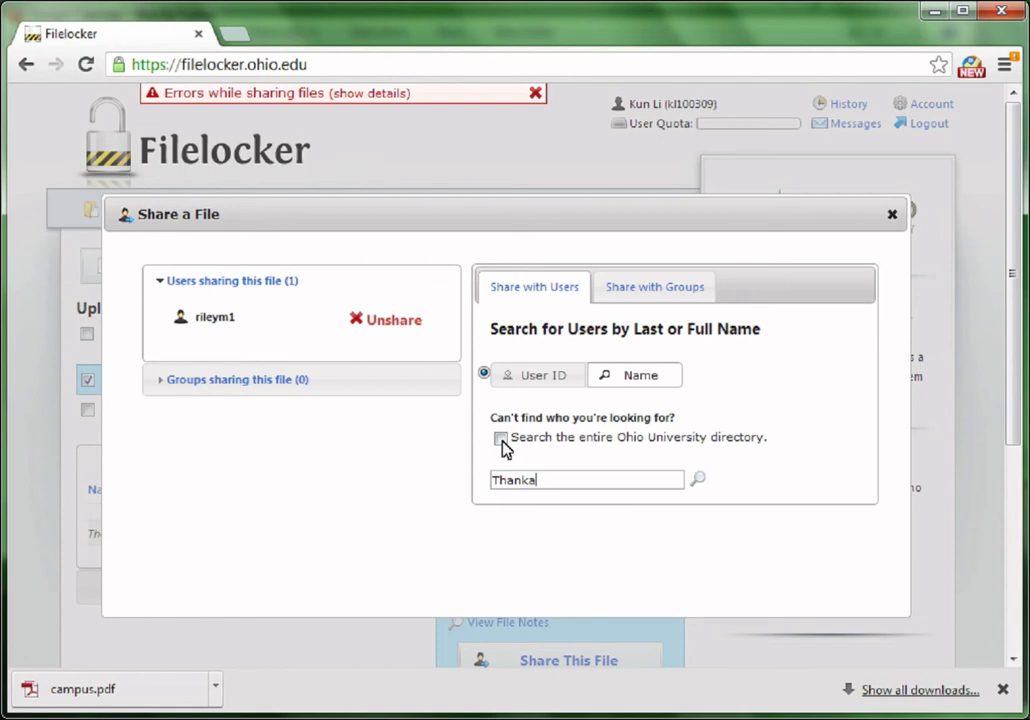
{"action": "left_click", "coordinate": [501, 439]}
{"action": "left_click", "coordinate": [572, 484]}
{"action": "type", "text": "Thankachan"}
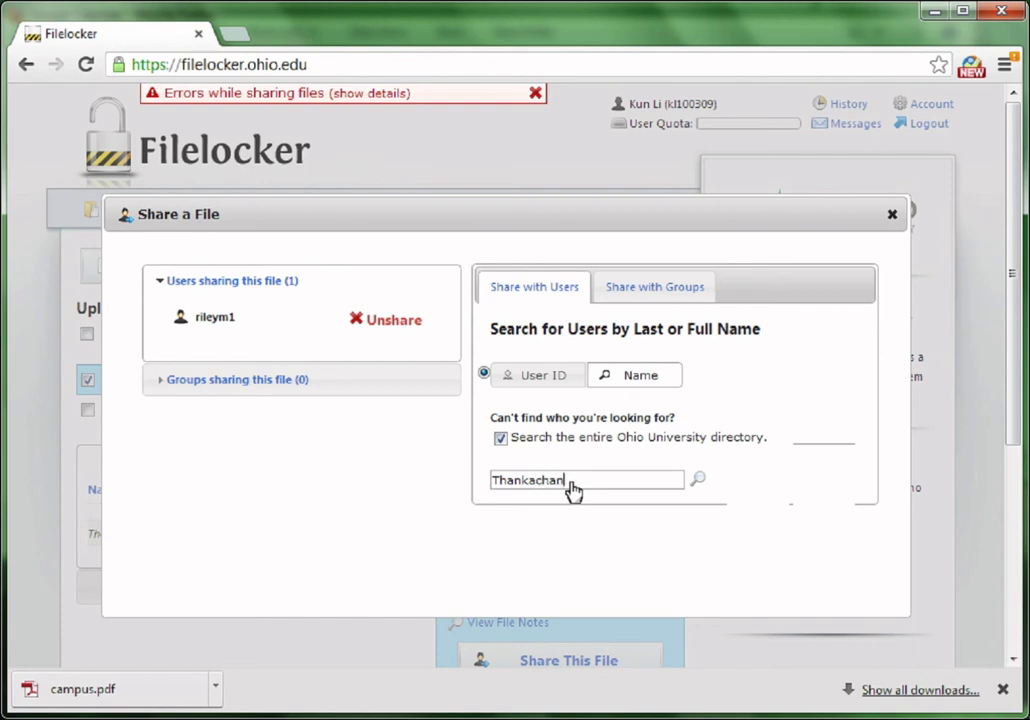
{"action": "key", "text": "Return"}
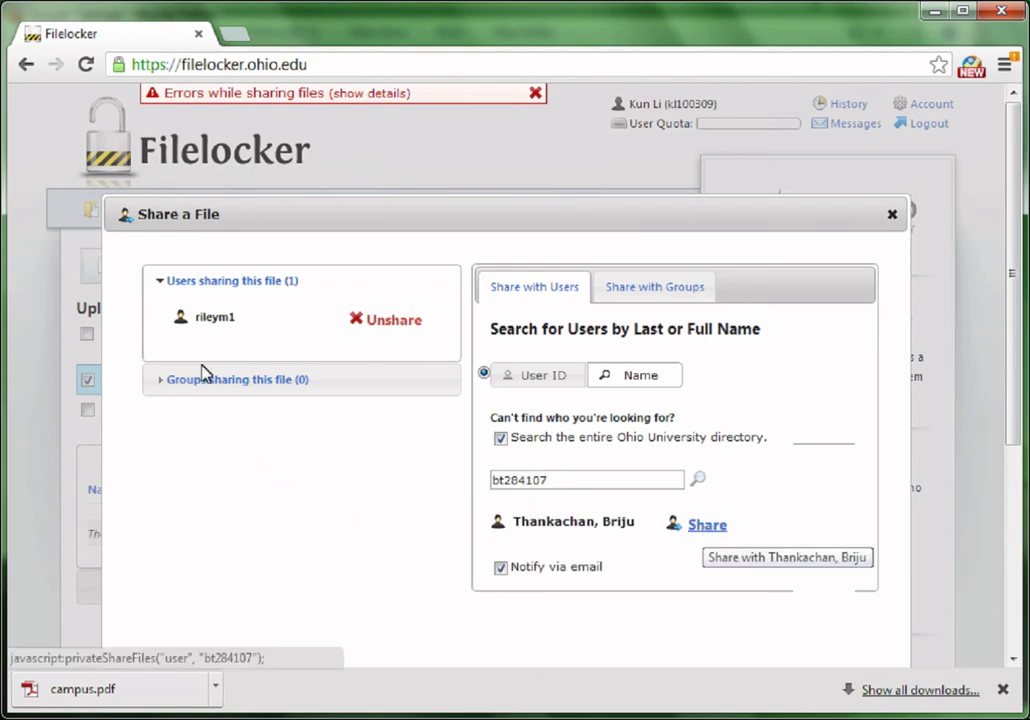
{"action": "left_click_drag", "start_coordinate": [203, 372], "coordinate": [183, 340]}
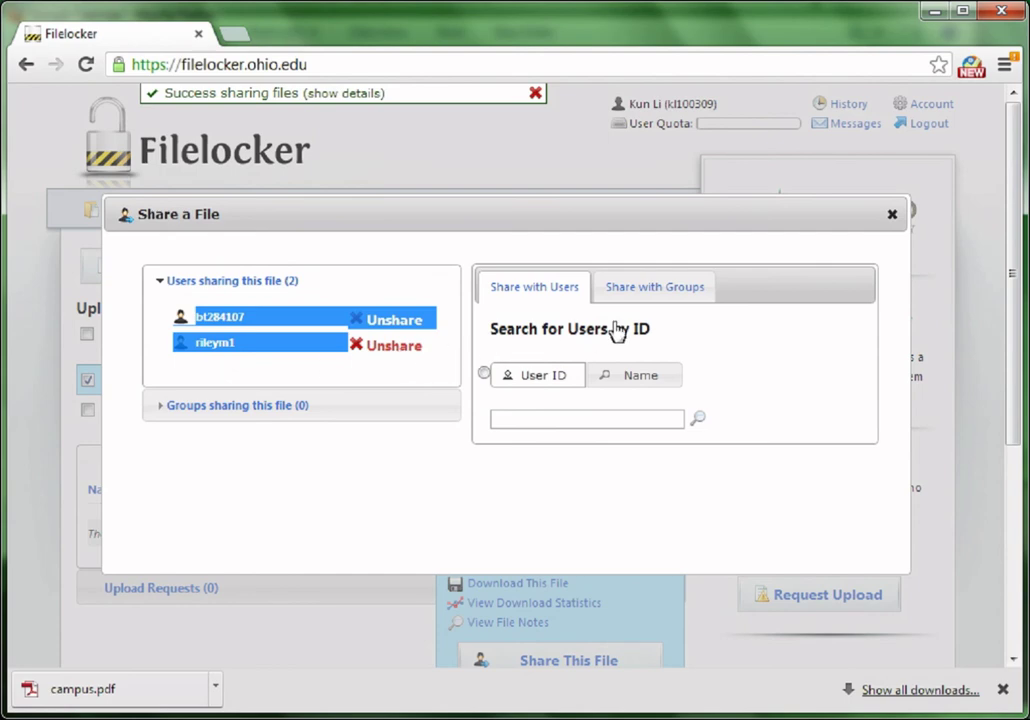
Share IT PHD.pdf with the Class group, then unshare it from Class.
{"action": "left_click", "coordinate": [655, 290]}
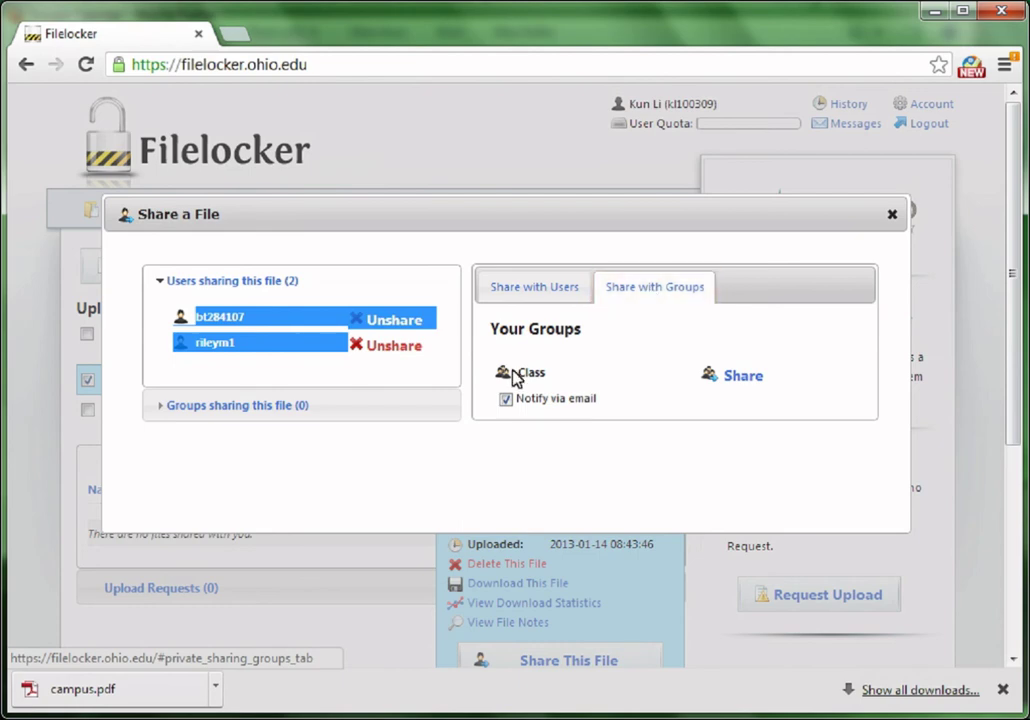
{"action": "left_click_drag", "start_coordinate": [545, 373], "coordinate": [733, 422]}
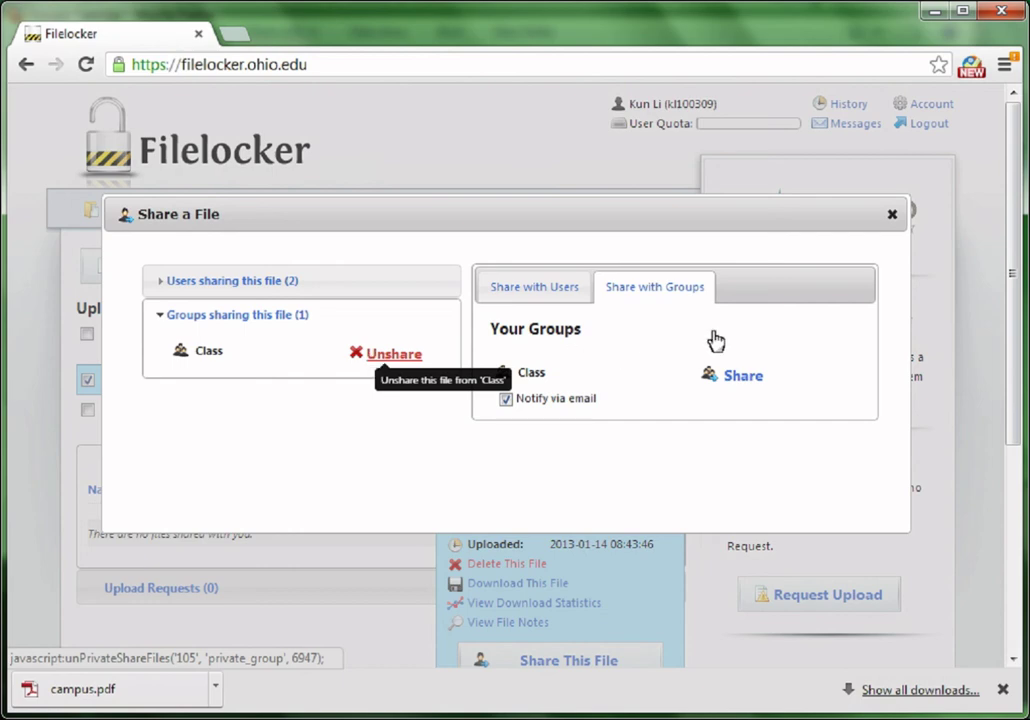
{"action": "left_click", "coordinate": [891, 216]}
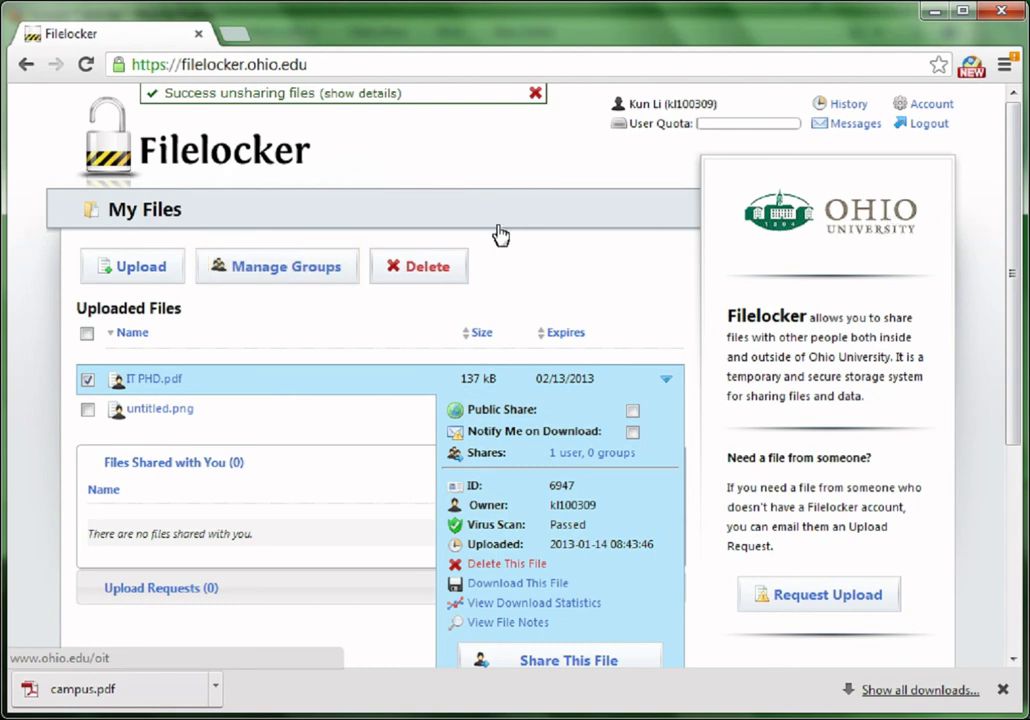
On Manage Groups, expand the Class group (ID 105) to view its 3 members, then collapse it.
{"action": "left_click", "coordinate": [267, 274]}
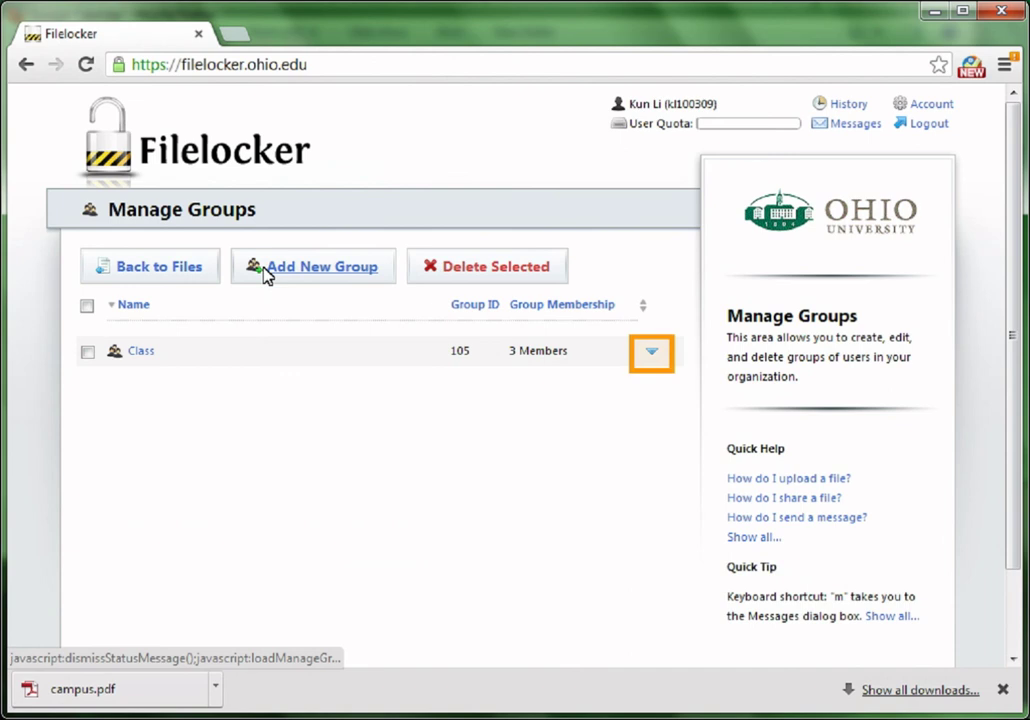
{"action": "left_click", "coordinate": [645, 350]}
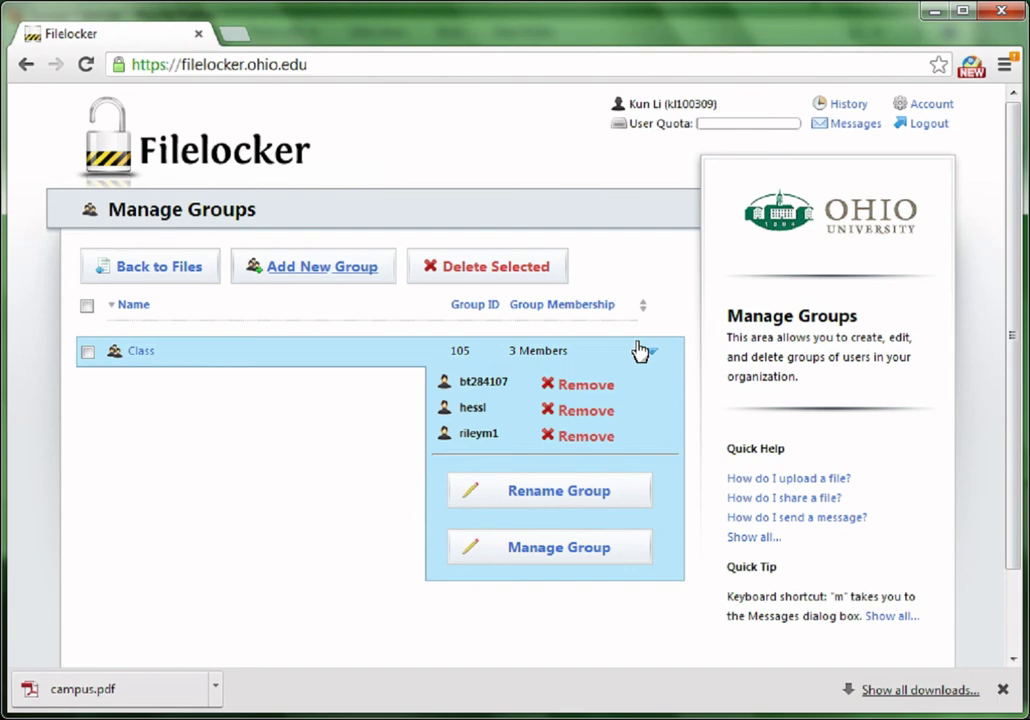
{"action": "left_click", "coordinate": [562, 549]}
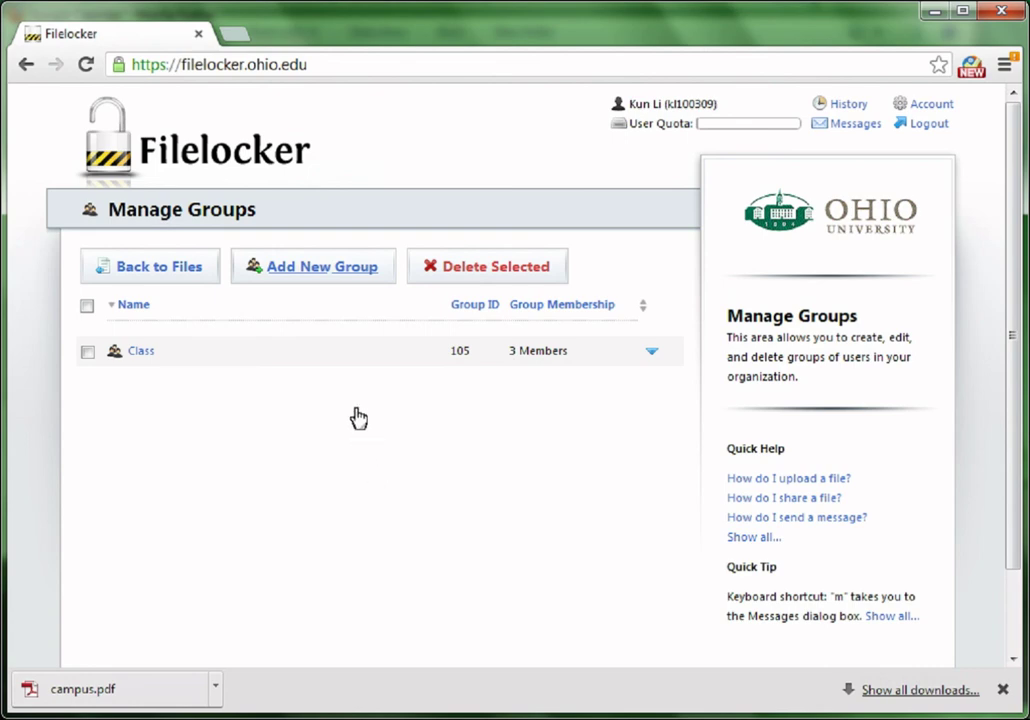
Remove a member from Class, find them by user ID, add them back, and close the editor.
{"action": "left_click", "coordinate": [356, 373]}
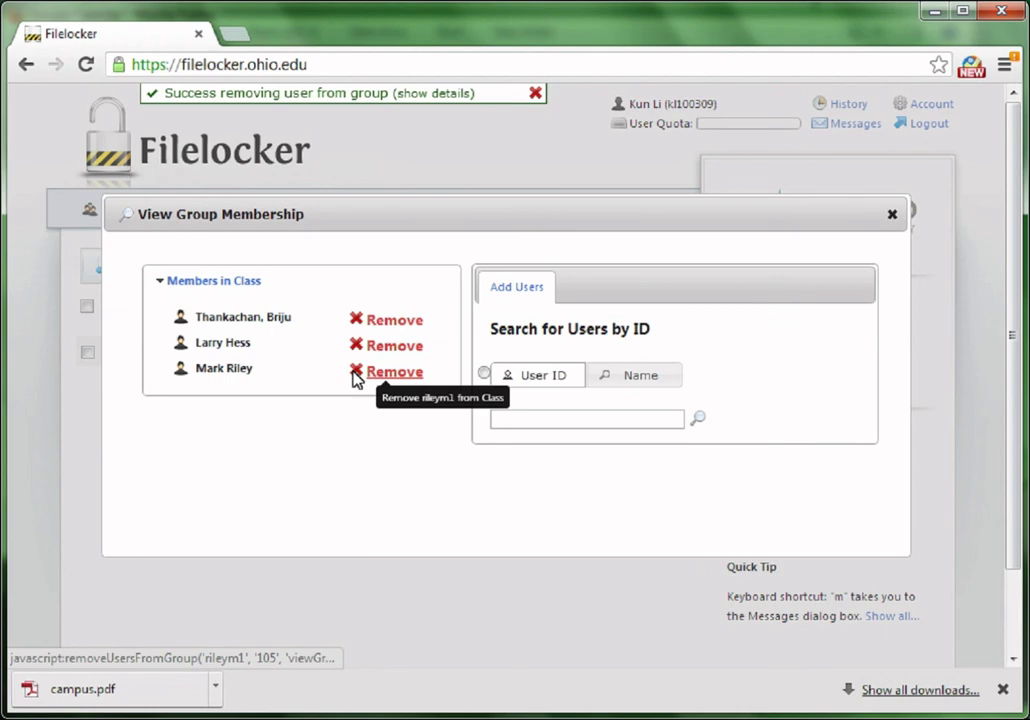
{"action": "left_click", "coordinate": [484, 373]}
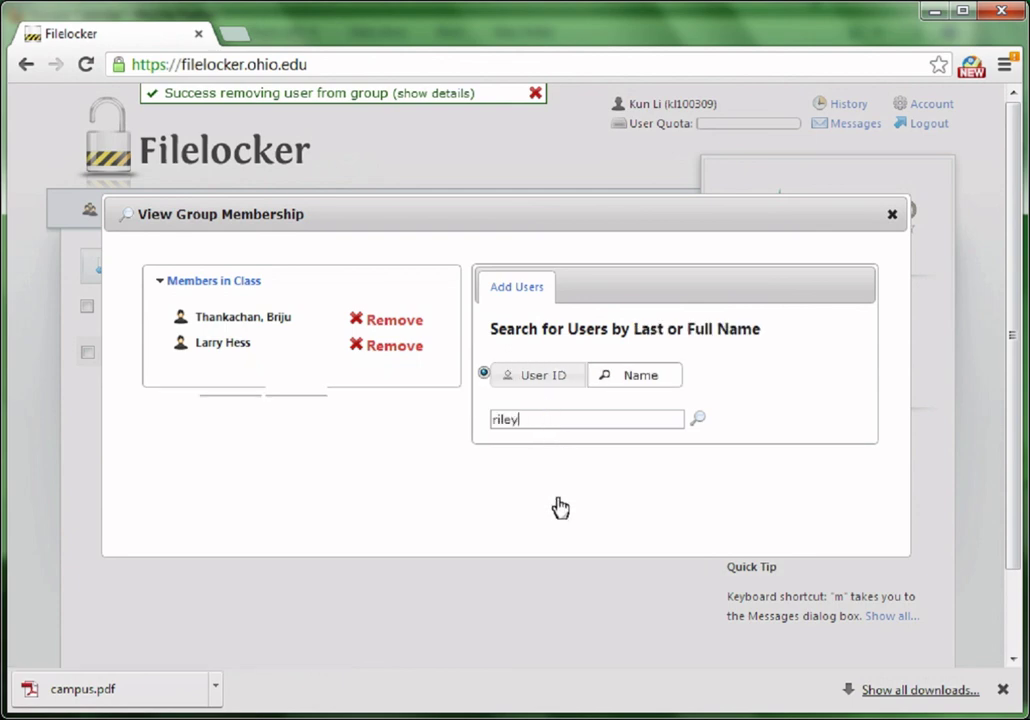
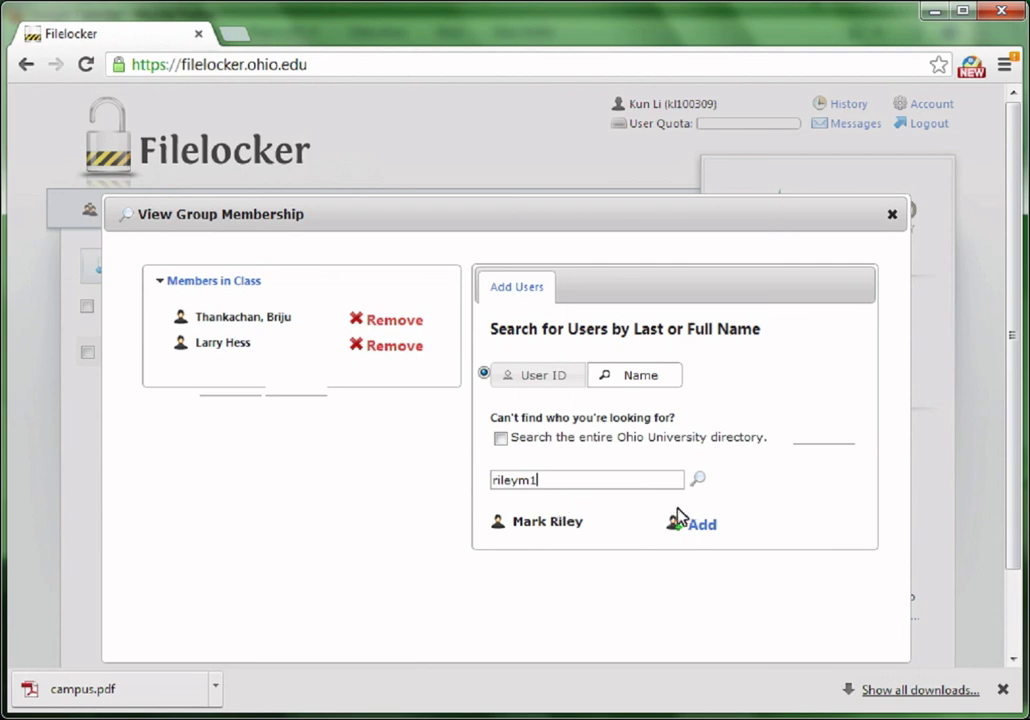
{"action": "left_click", "coordinate": [703, 527]}
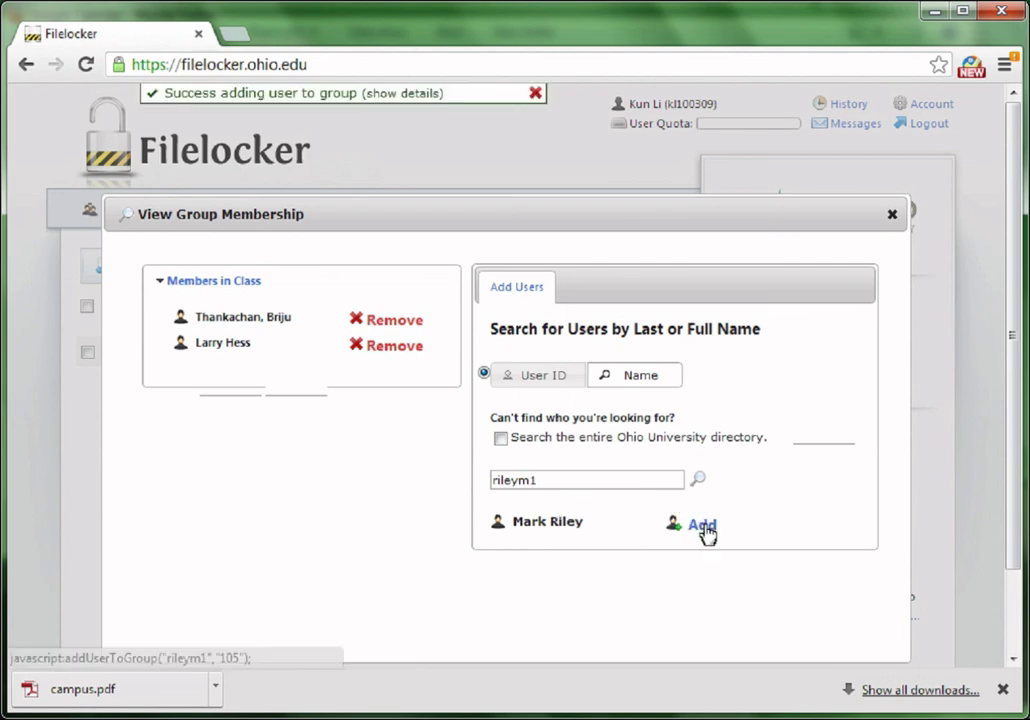
{"action": "left_click", "coordinate": [892, 218]}
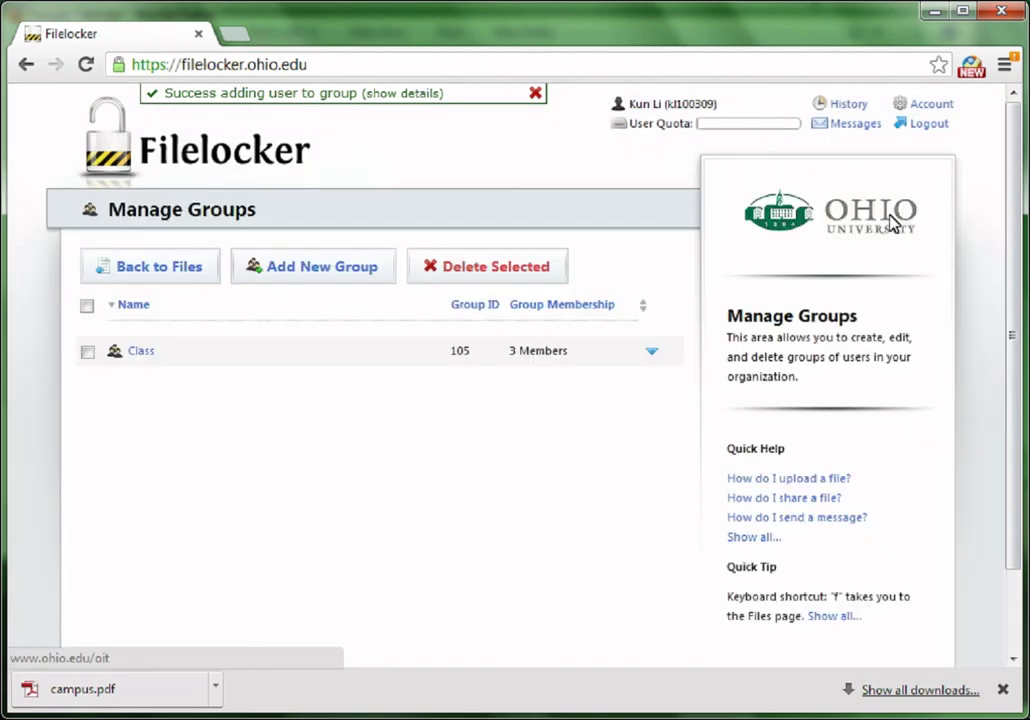
{"action": "left_click", "coordinate": [88, 354]}
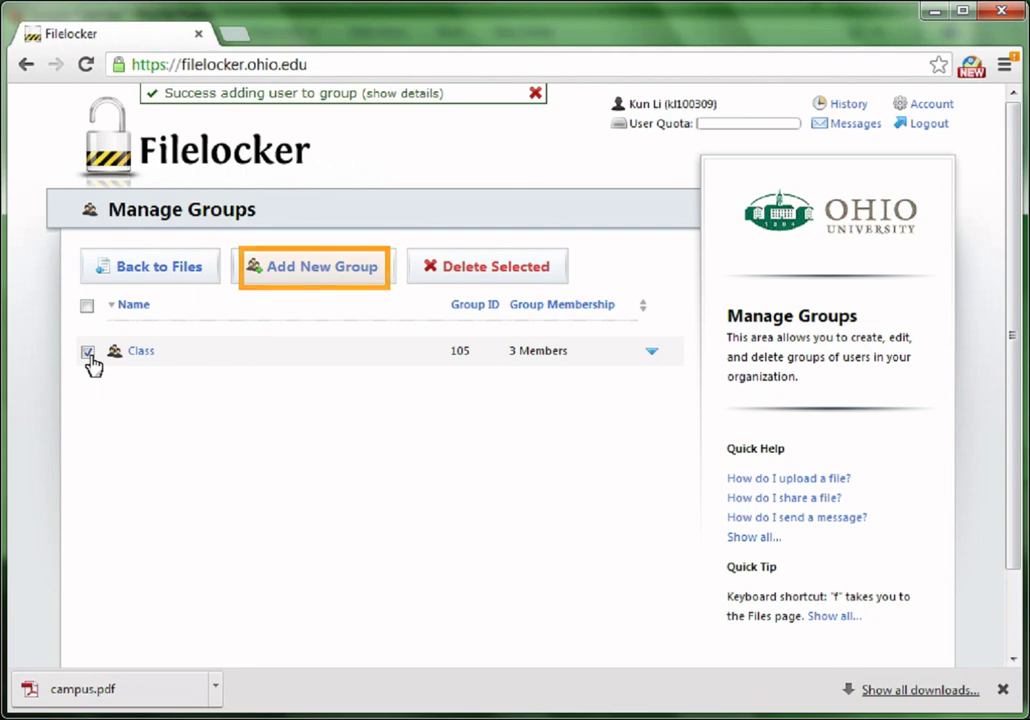
{"action": "left_click", "coordinate": [302, 272]}
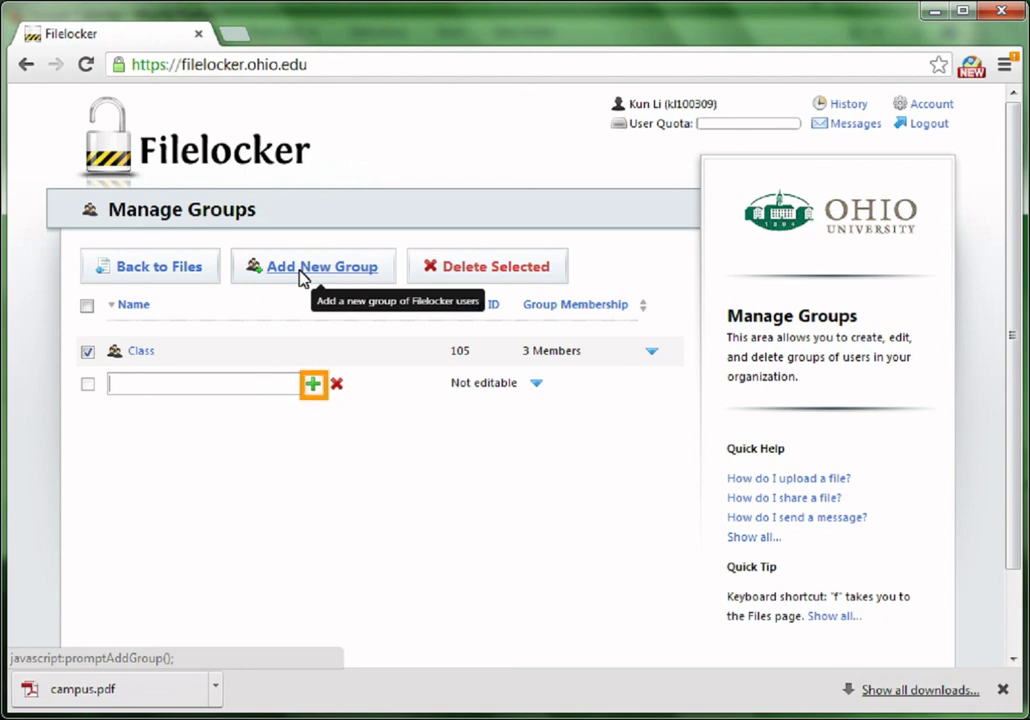
{"action": "left_click", "coordinate": [311, 393]}
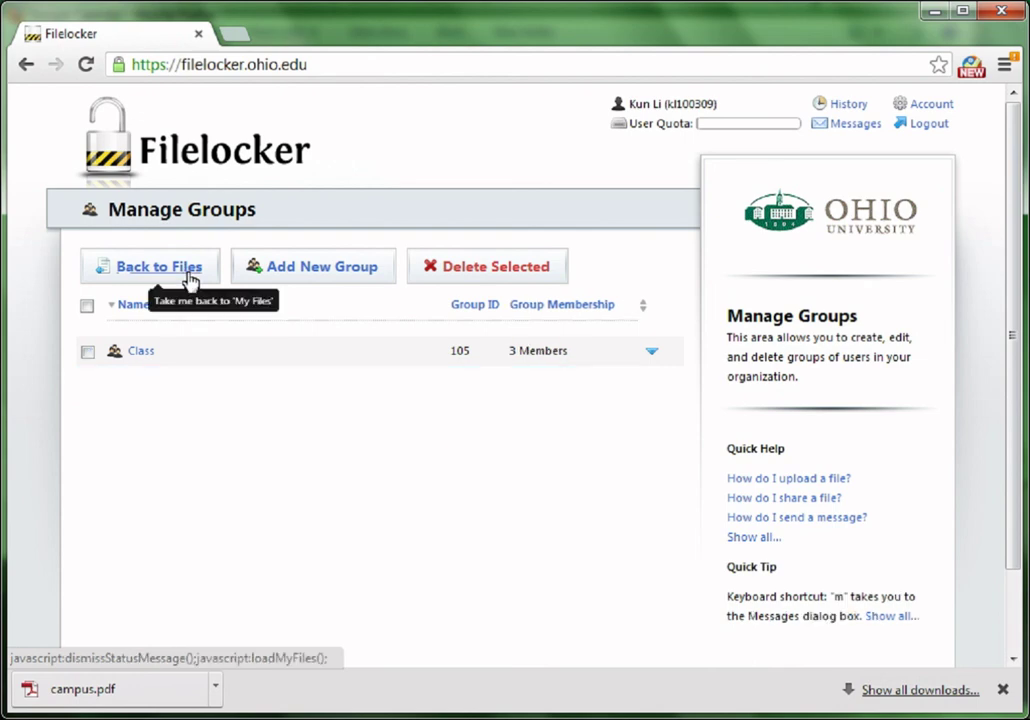